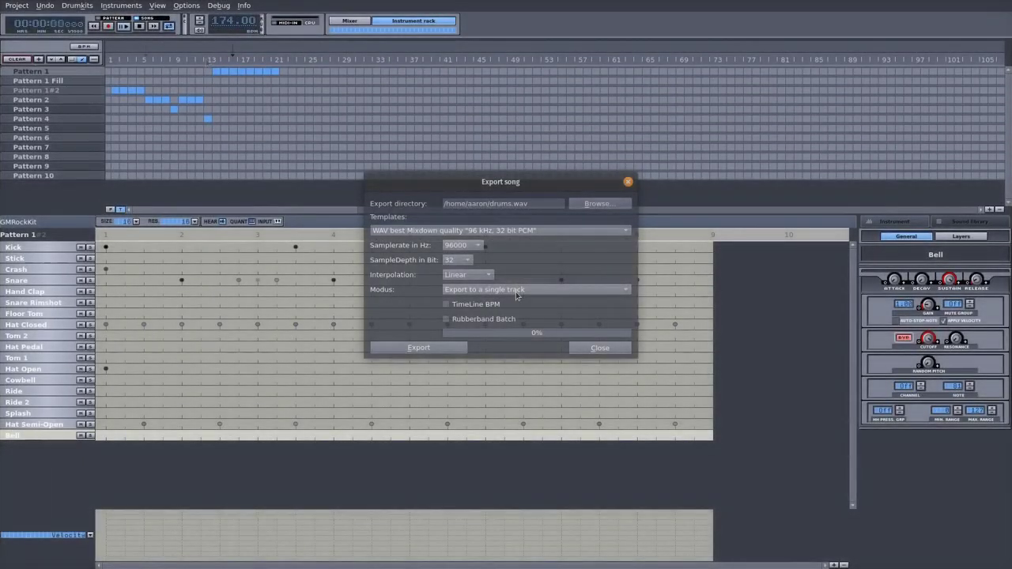
Start the 96 kHz, 32-bit WAV export of the drum song, then stop Hydrogen's playback
left_click(444, 349)
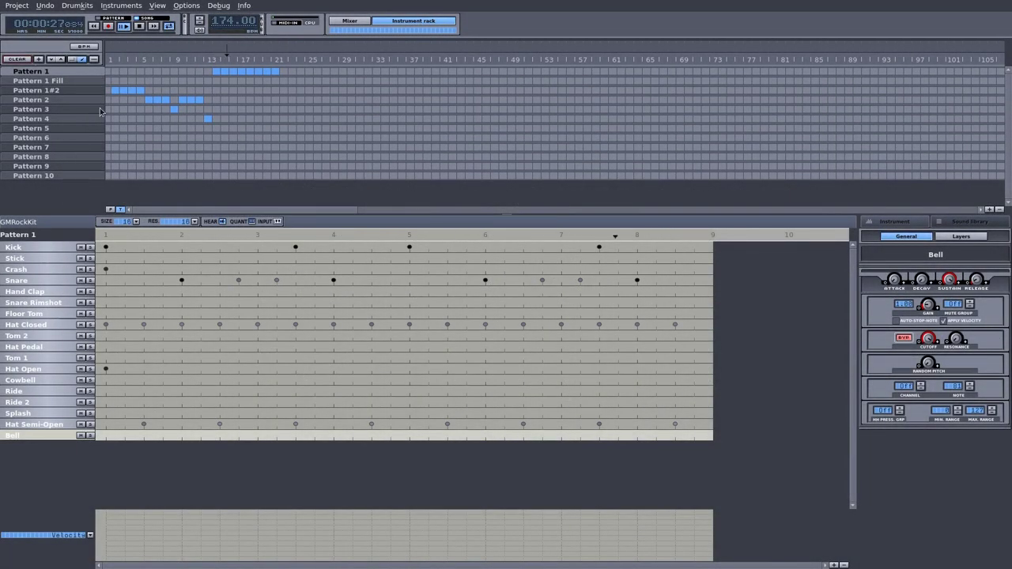
left_click(141, 29)
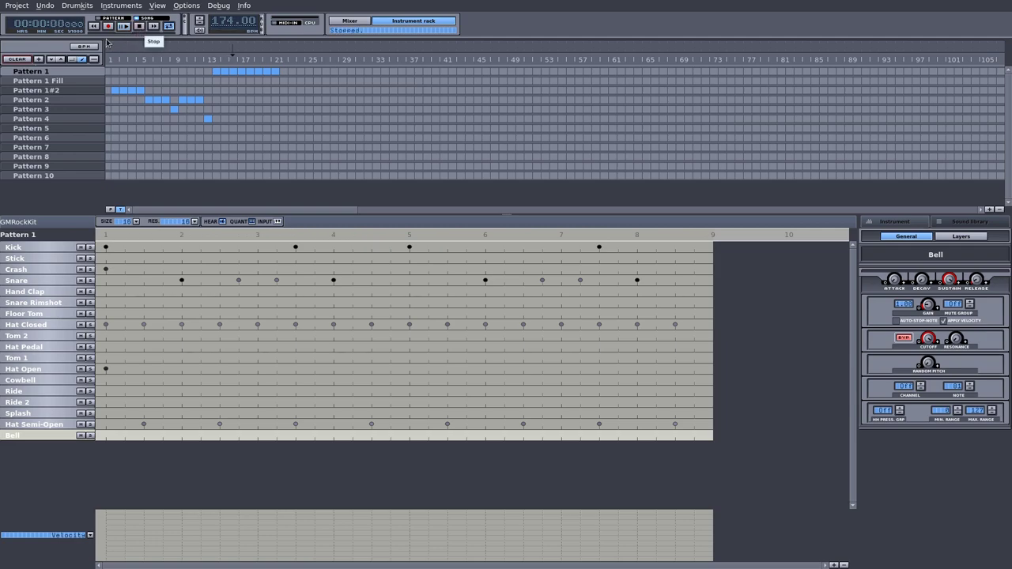
Export the song to drums.wav using the 'WAV best Mixdown quality' template
left_click(16, 6)
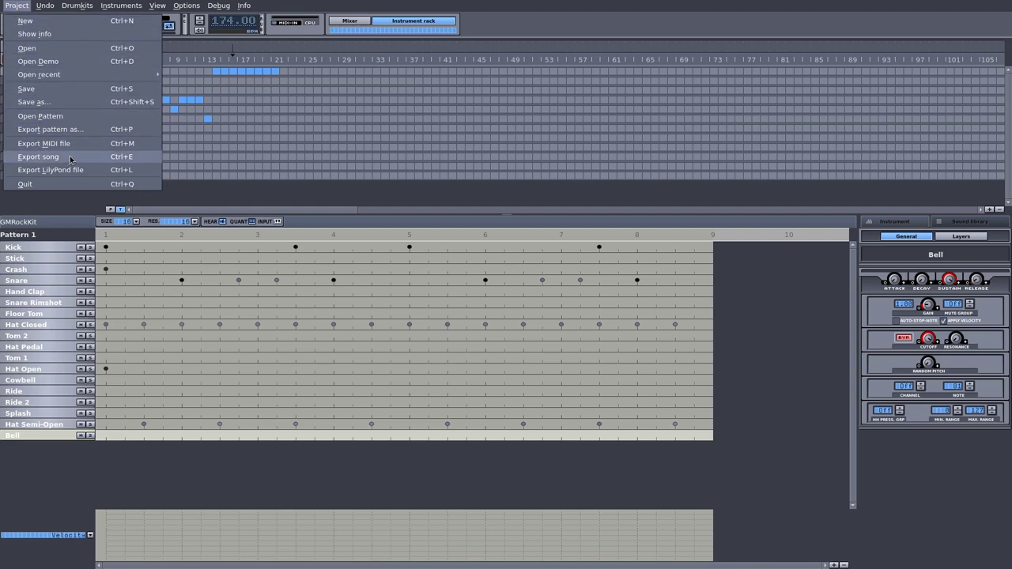
left_click(94, 159)
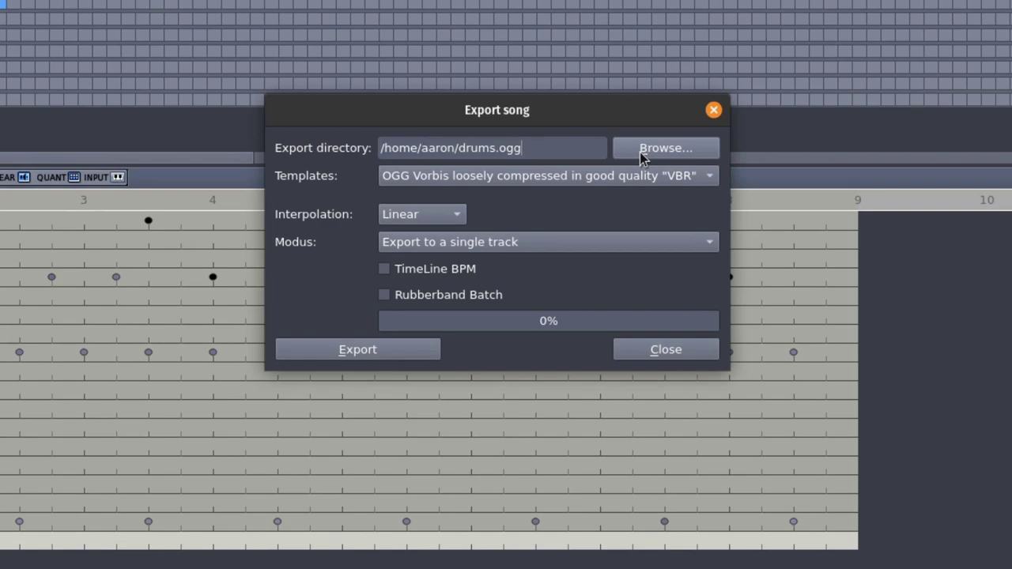
left_click(524, 176)
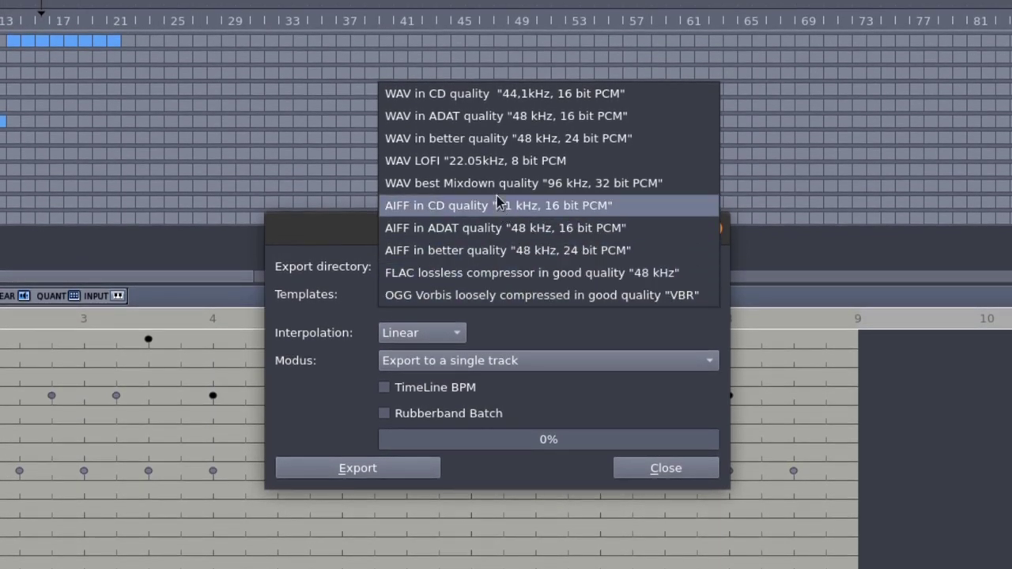
left_click(488, 183)
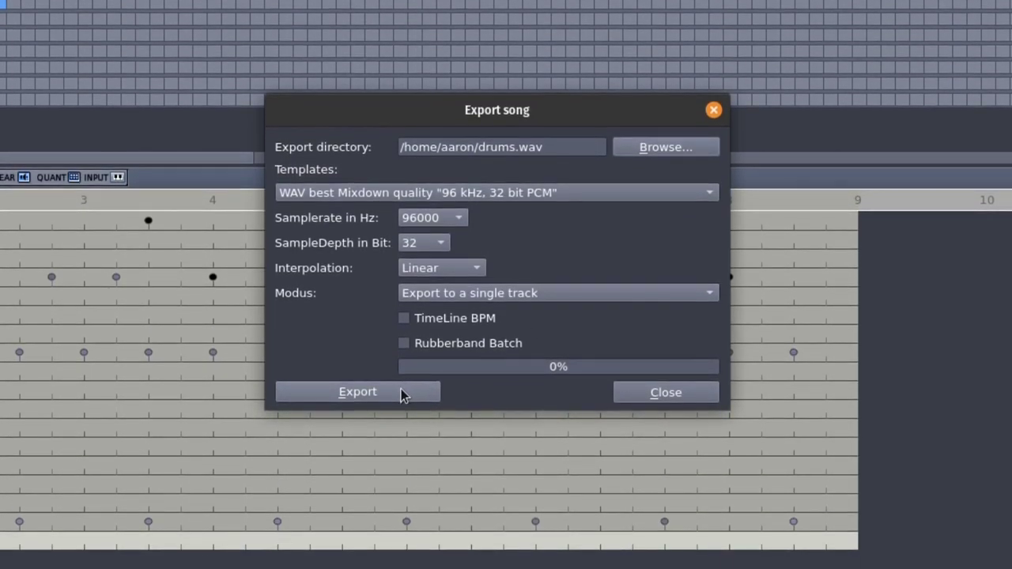
left_click(401, 394)
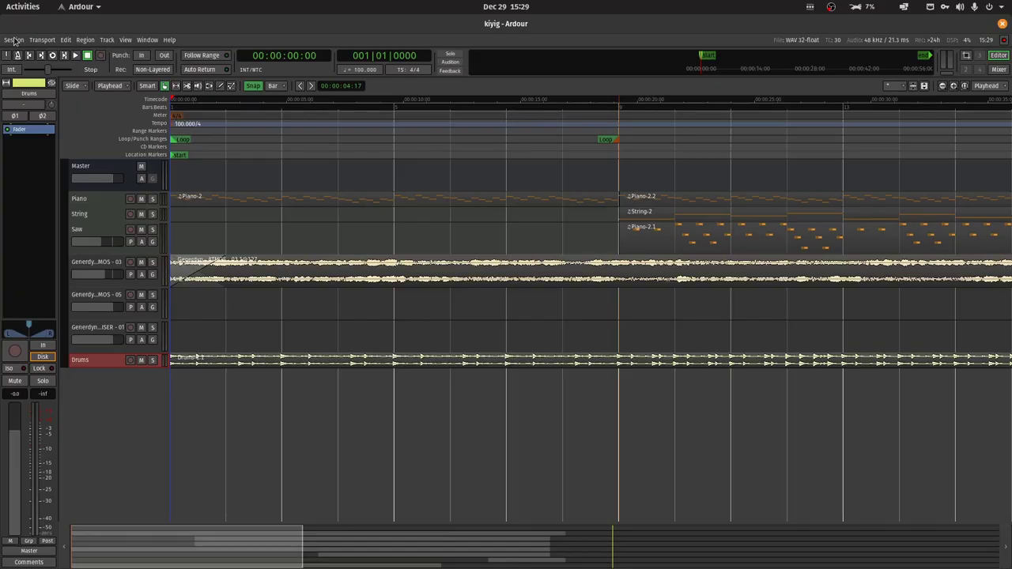
Import drums.wav from the home folder as one track per file, then zoom the timeline out
left_click(14, 40)
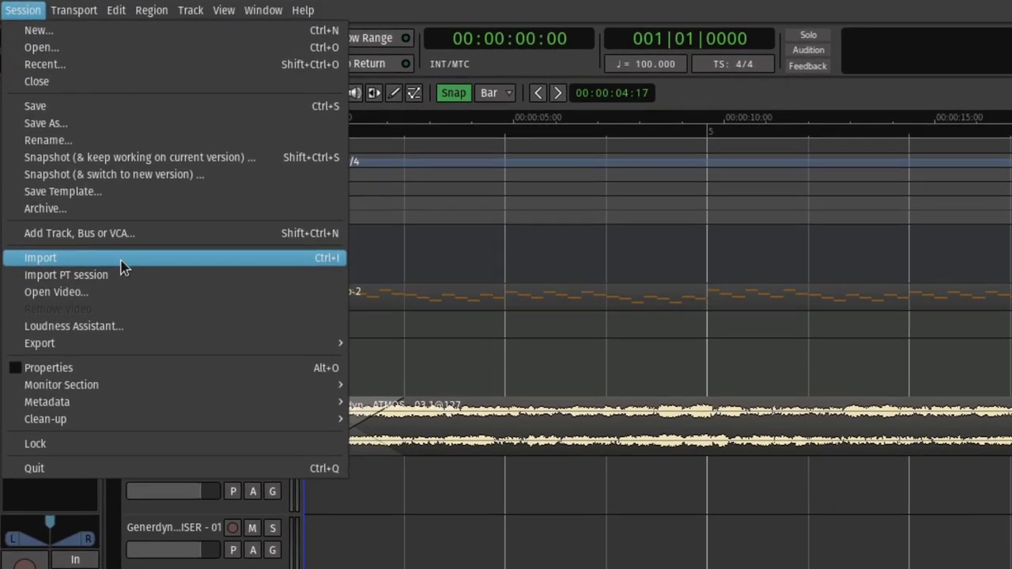
left_click(123, 267)
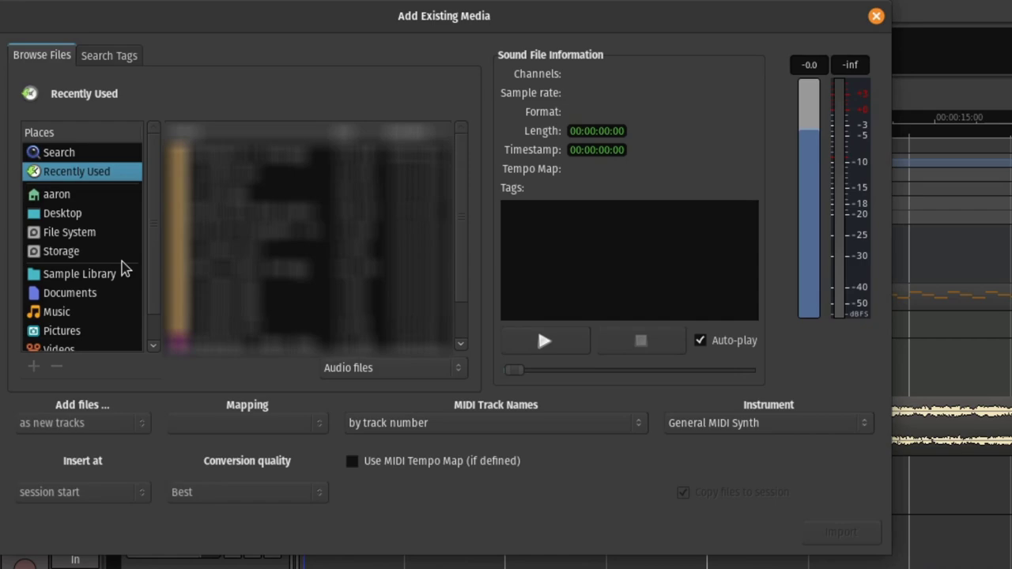
left_click(49, 195)
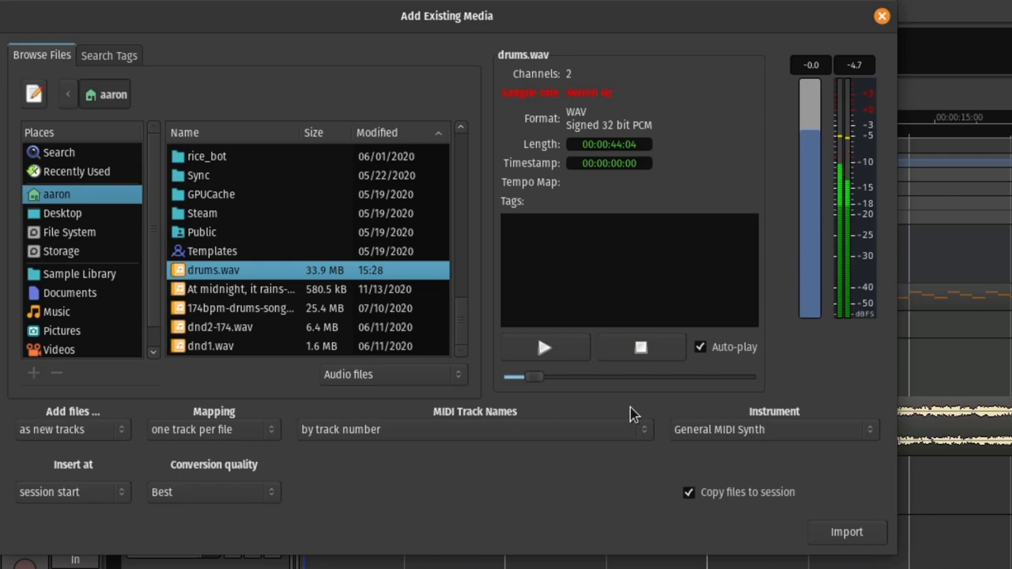
left_click(261, 433)
left_click(261, 434)
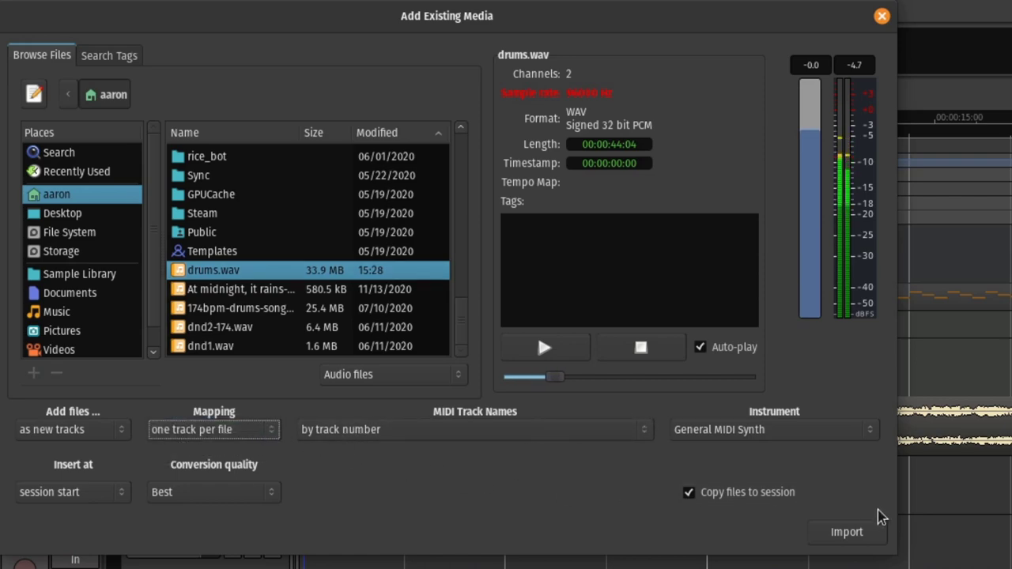
left_click(852, 533)
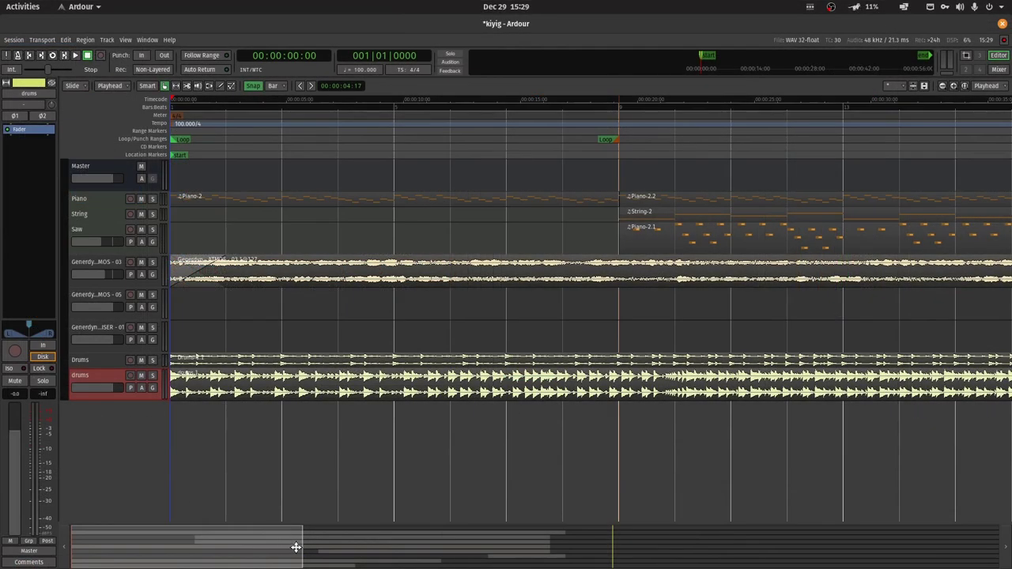
mouse_move(300, 545)
left_mouse_down()
mouse_move(515, 538)
mouse_move(760, 551)
left_mouse_up()
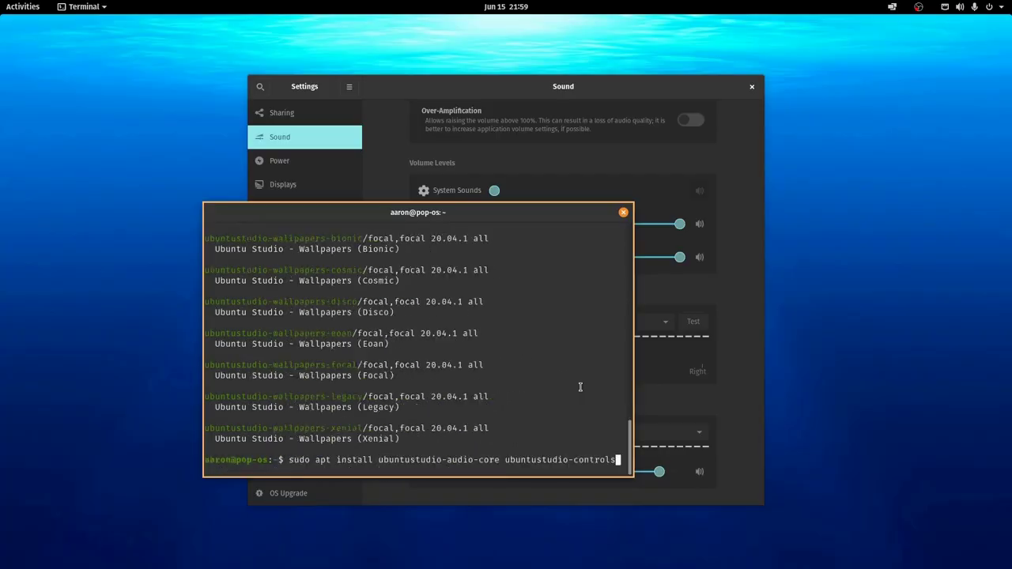
Install ubuntustudio-audio-core and ubuntustudio-controls, then show the JACK master Audio Setup
key("Return")
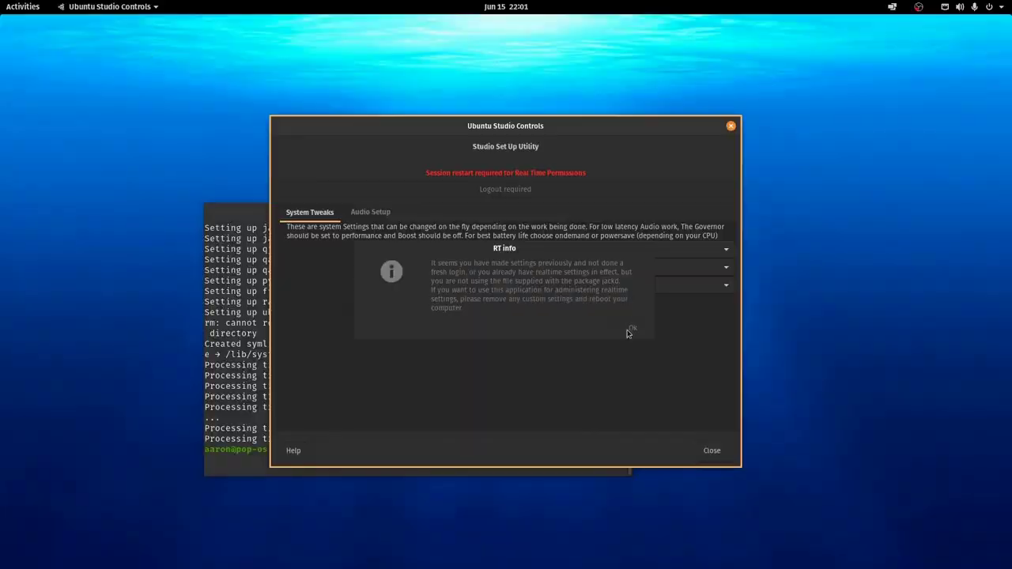
left_click(365, 213)
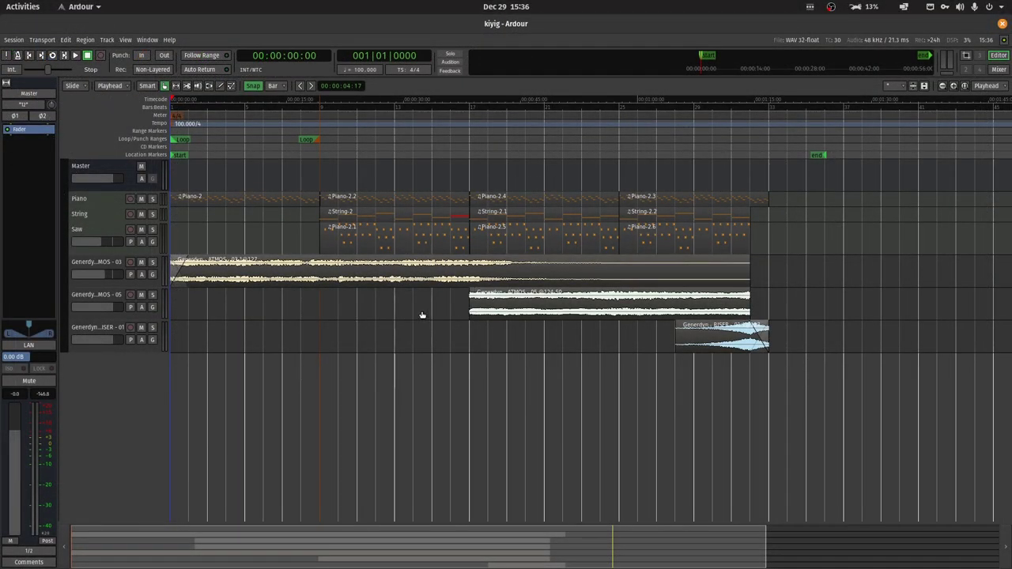
In Ardour's Preferences, select JACK under Transport Masters on the Transport page
left_click(149, 40)
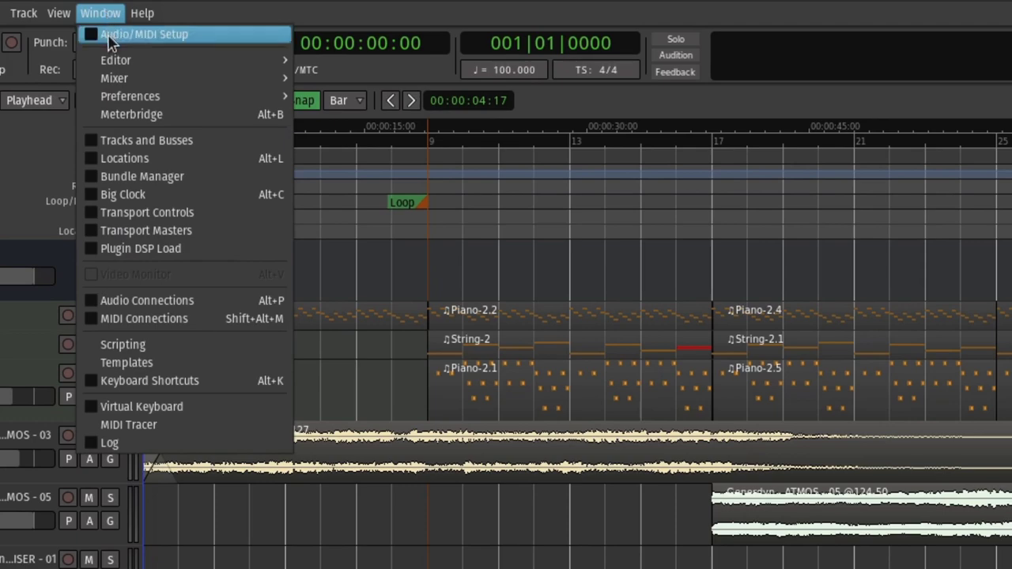
mouse_move(119, 100)
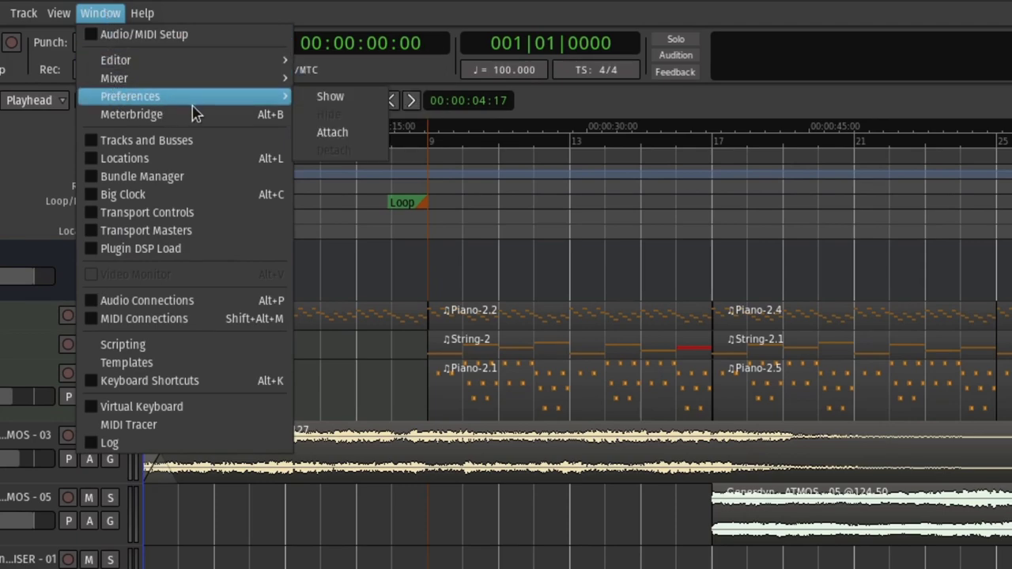
left_click(311, 100)
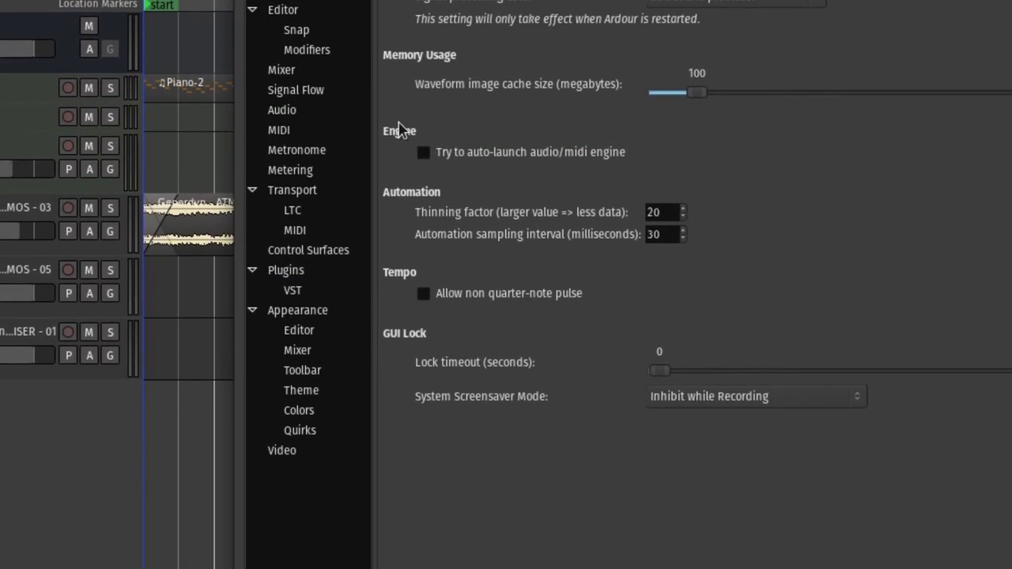
left_click(326, 196)
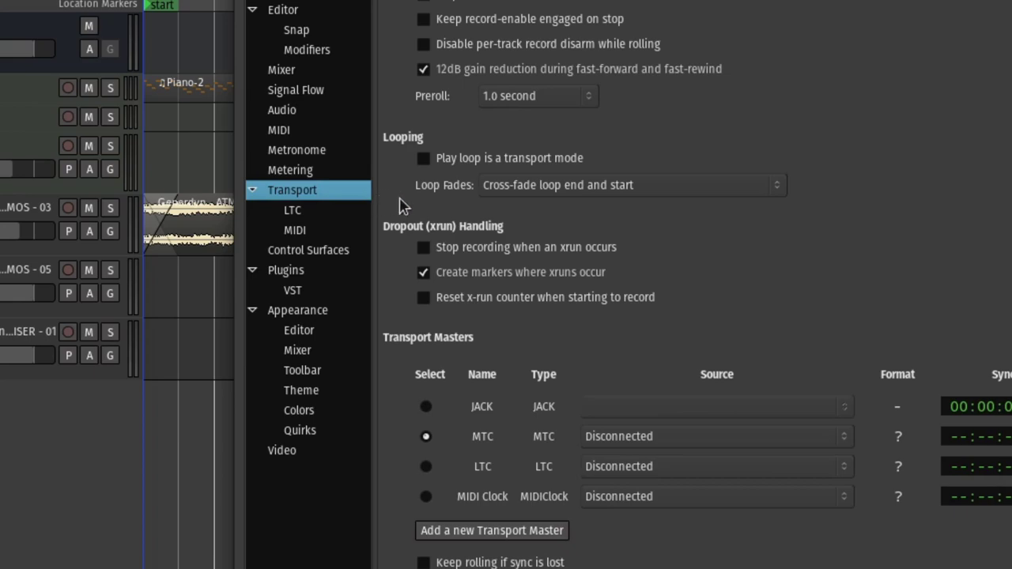
left_click(425, 410)
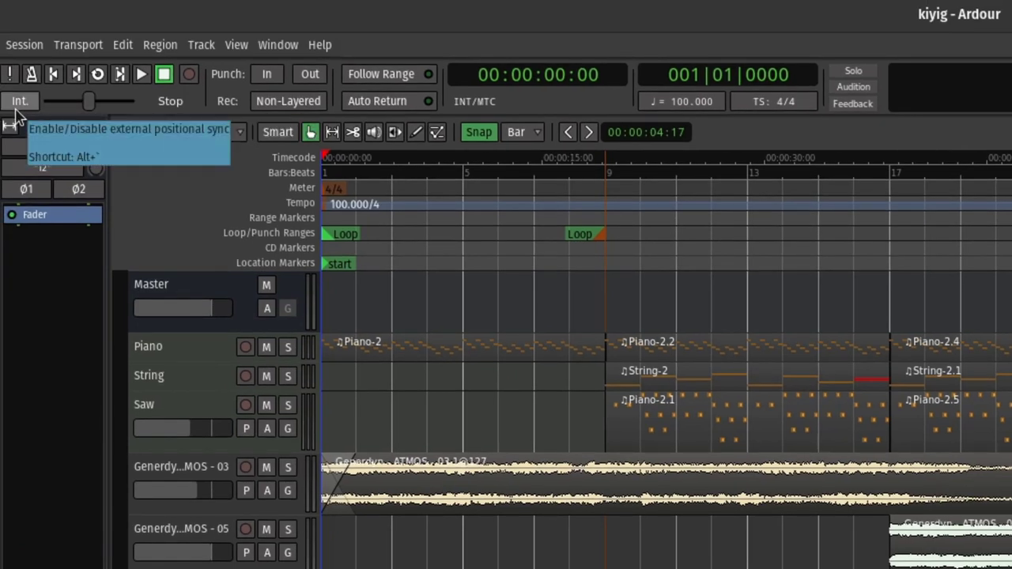
left_click(18, 108)
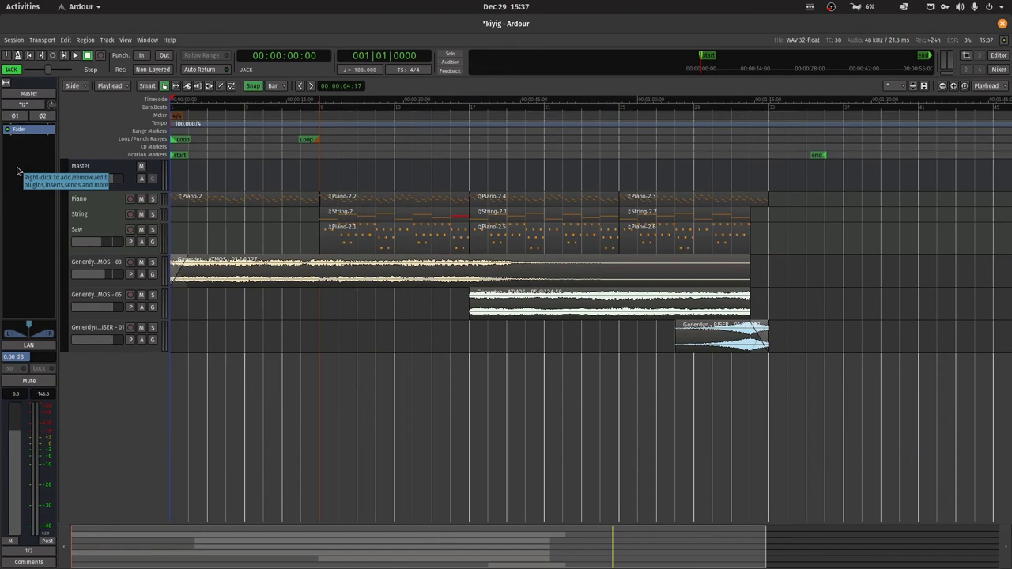
Return to Ardour and launch Hydrogen by running 'hydrogen' in a new terminal
mouse_move(0, 0)
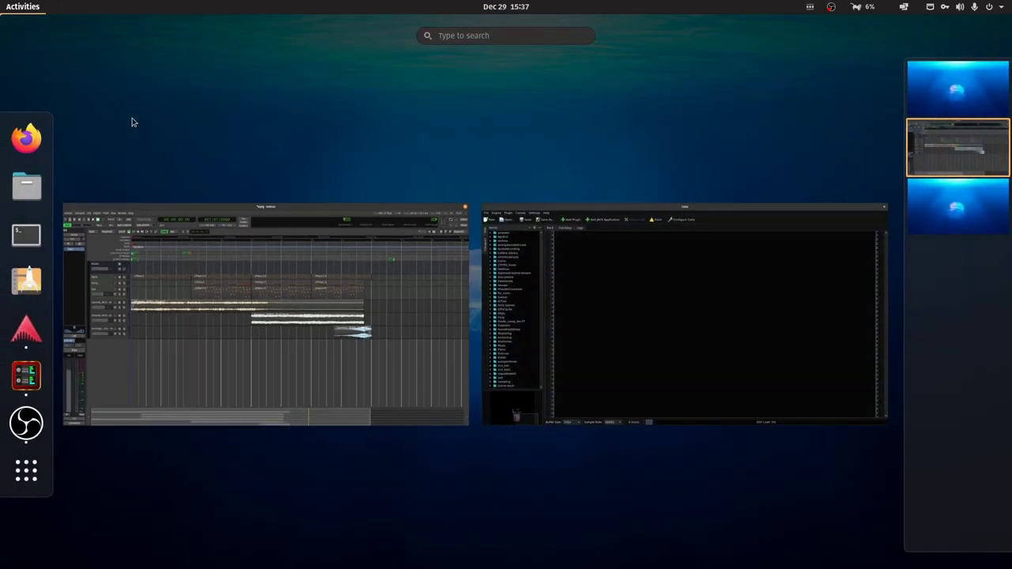
left_click(94, 209)
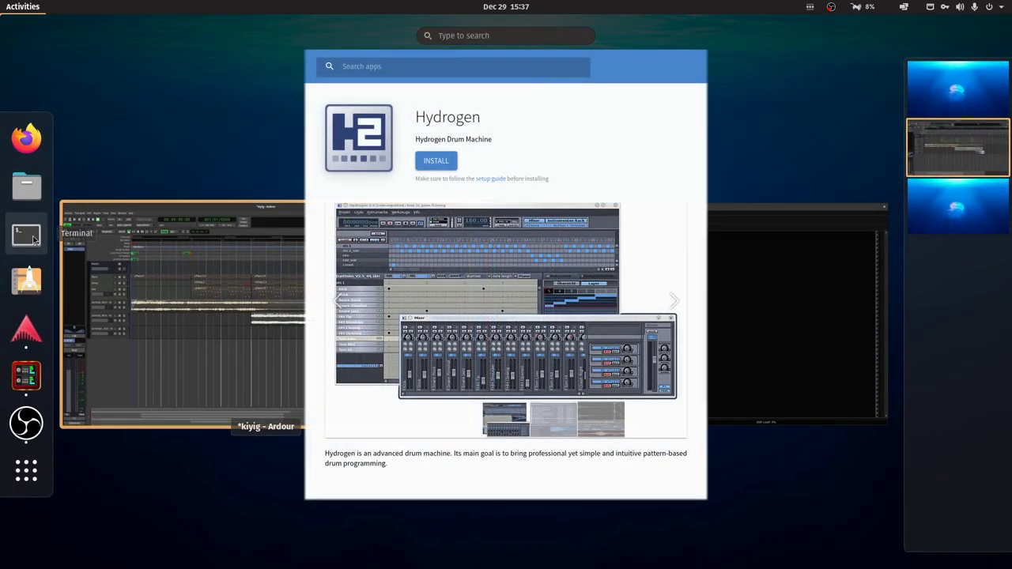
key("ctrl+alt+t")
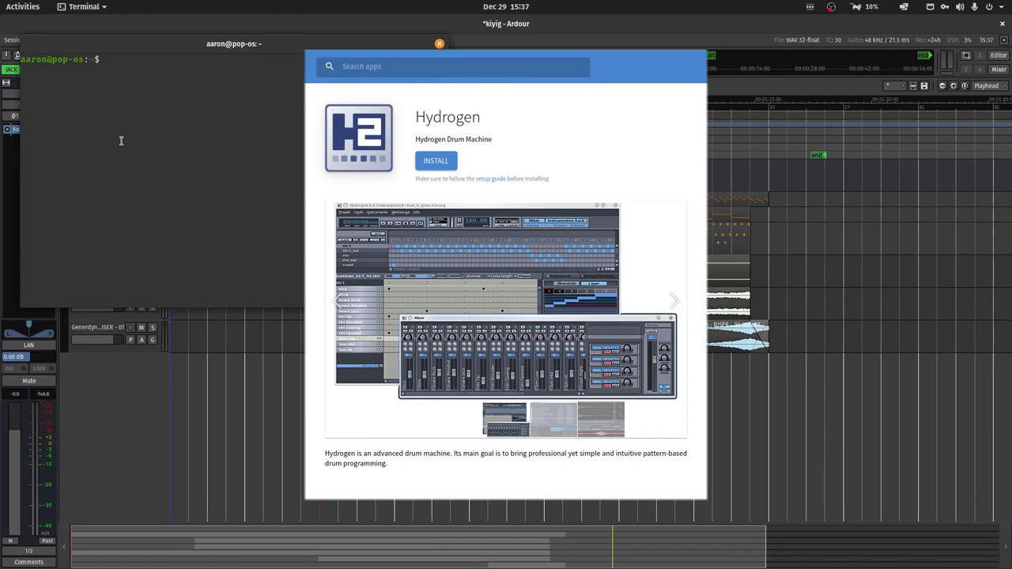
type("hydrogen")
key("Return")
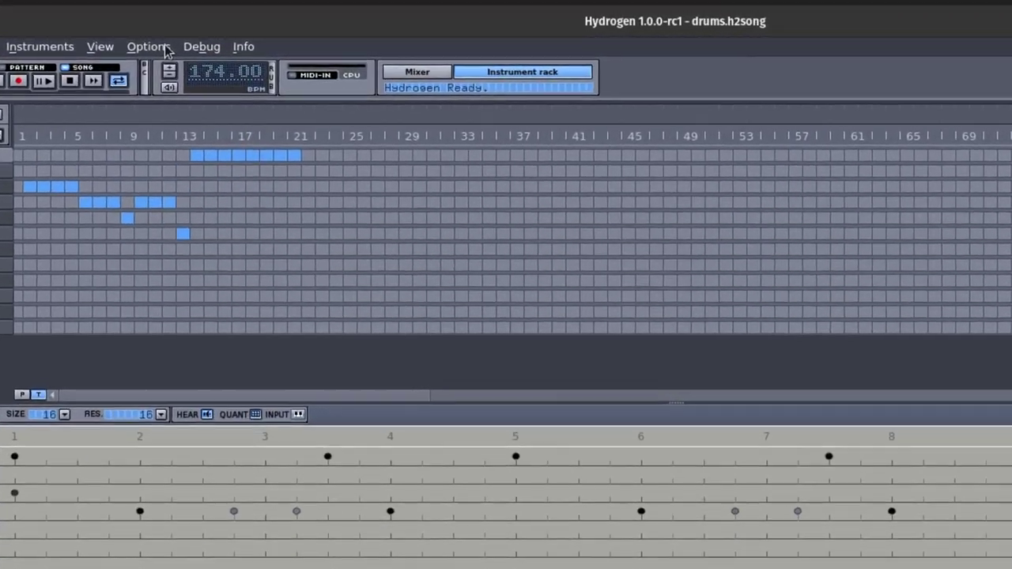
Change Hydrogen's audio driver to Jack under Preferences > Audio System and apply it
left_click(163, 47)
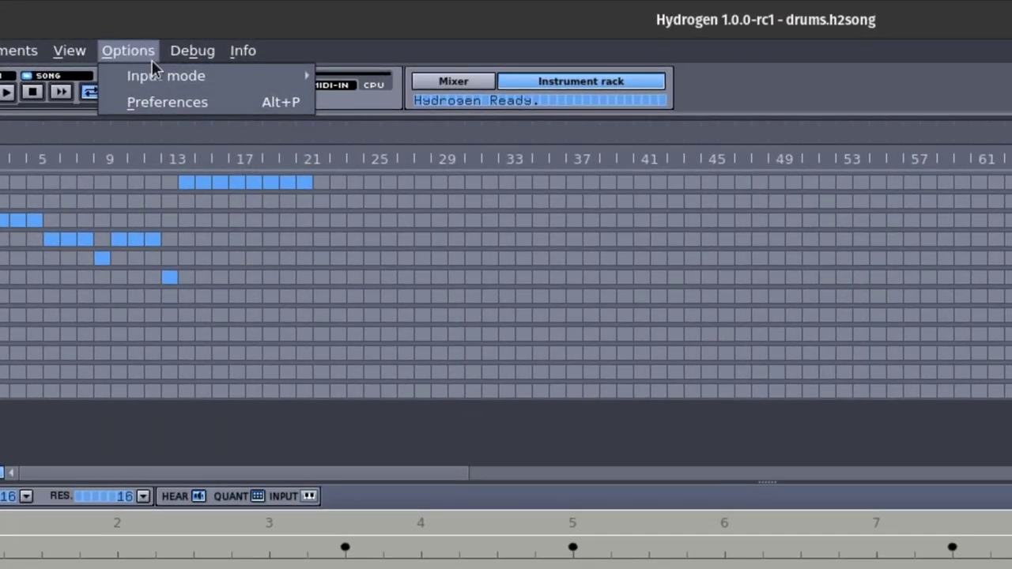
left_click(179, 98)
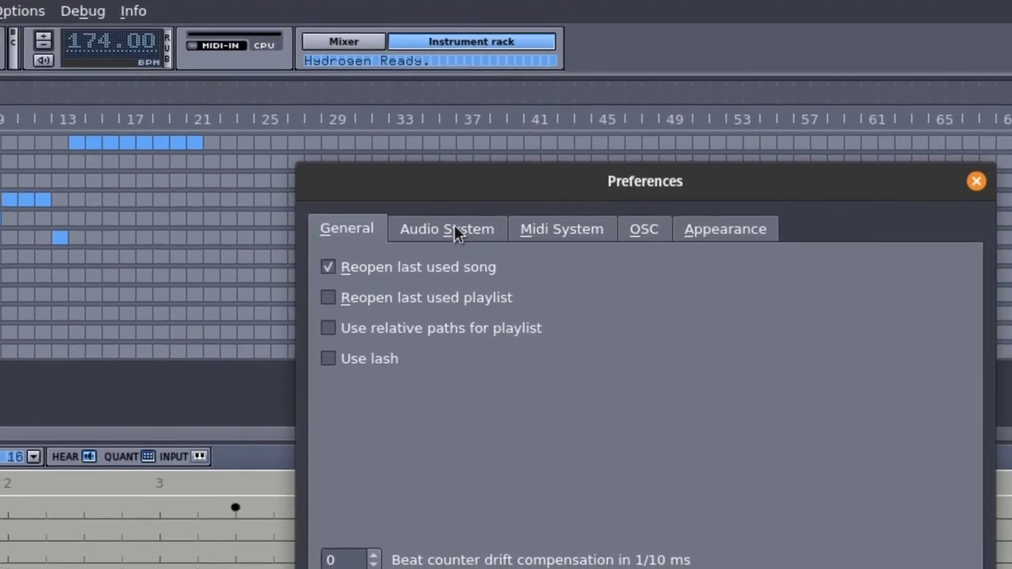
left_click(483, 242)
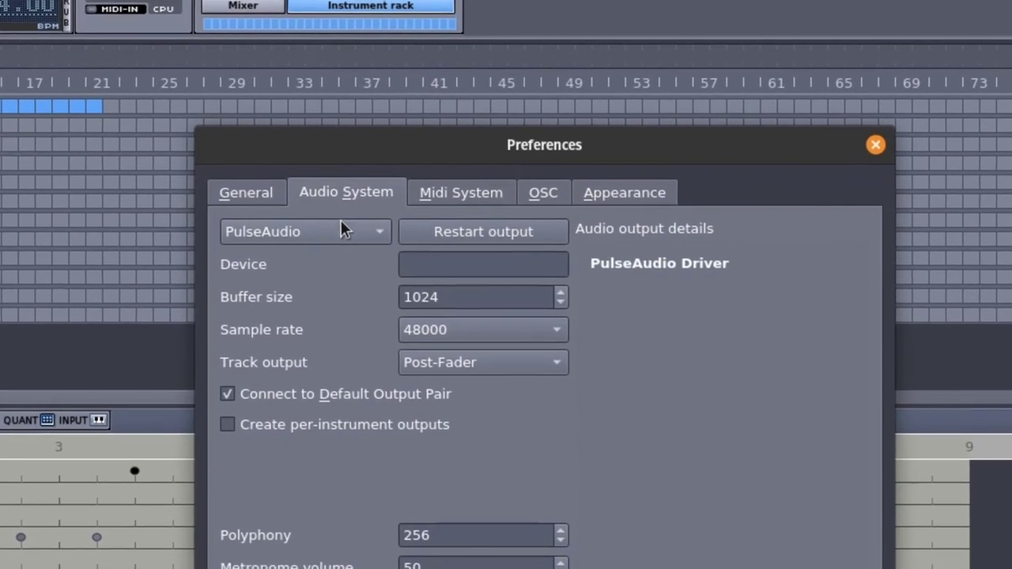
left_click(328, 235)
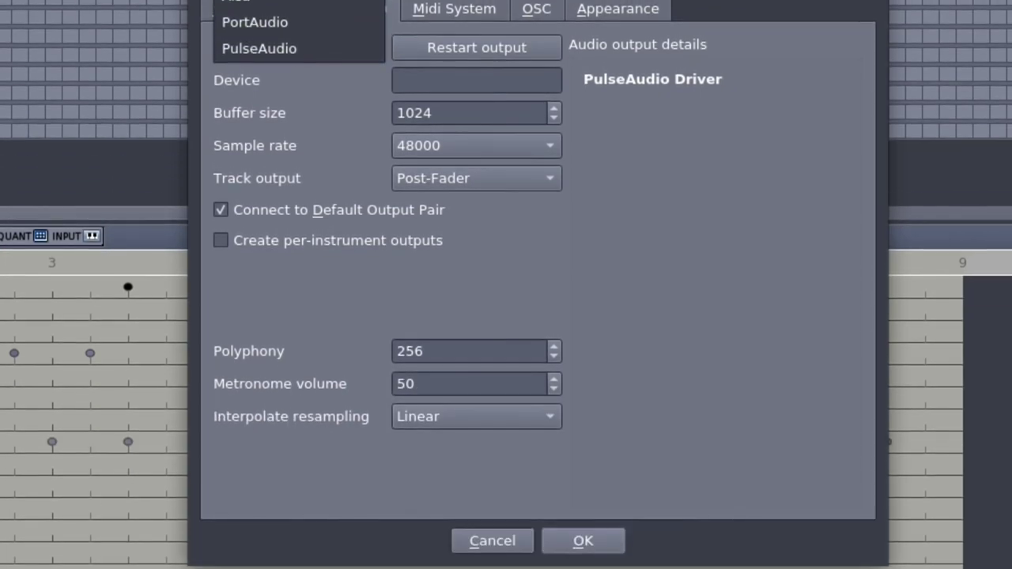
left_click(327, 156)
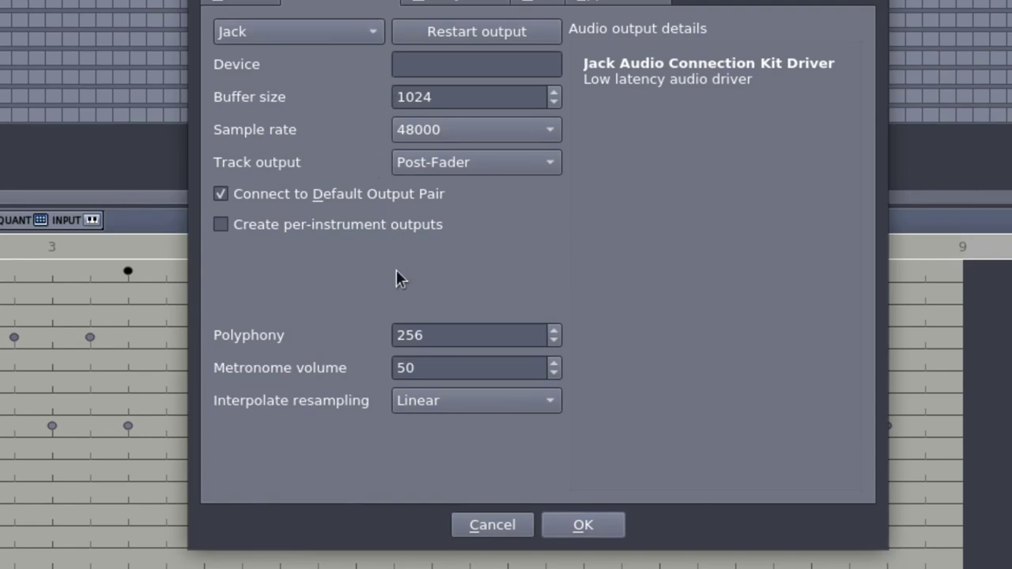
left_click(580, 525)
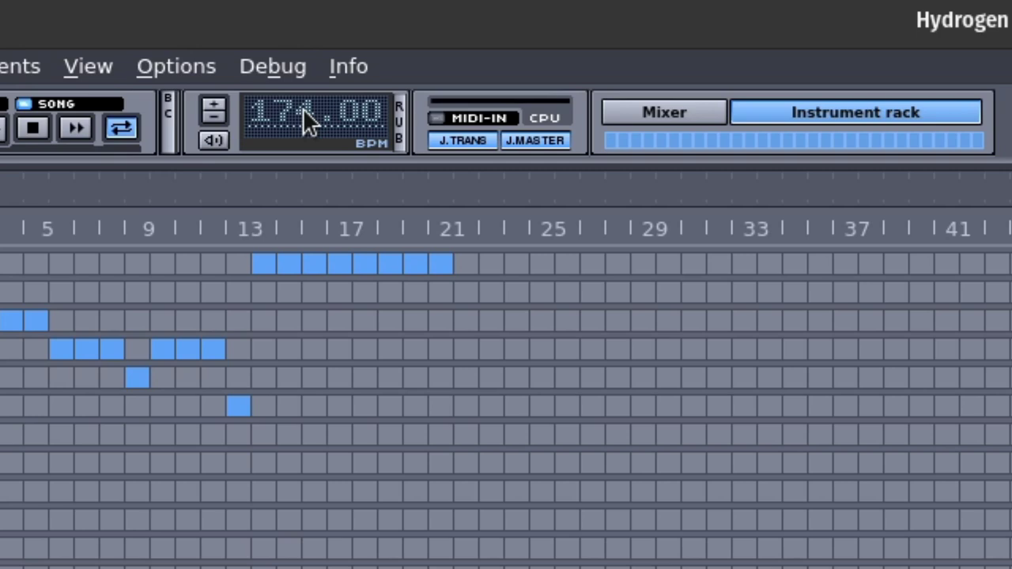
Enter 200 as the new BPM value for the song
scroll(303, 108, "up", 20)
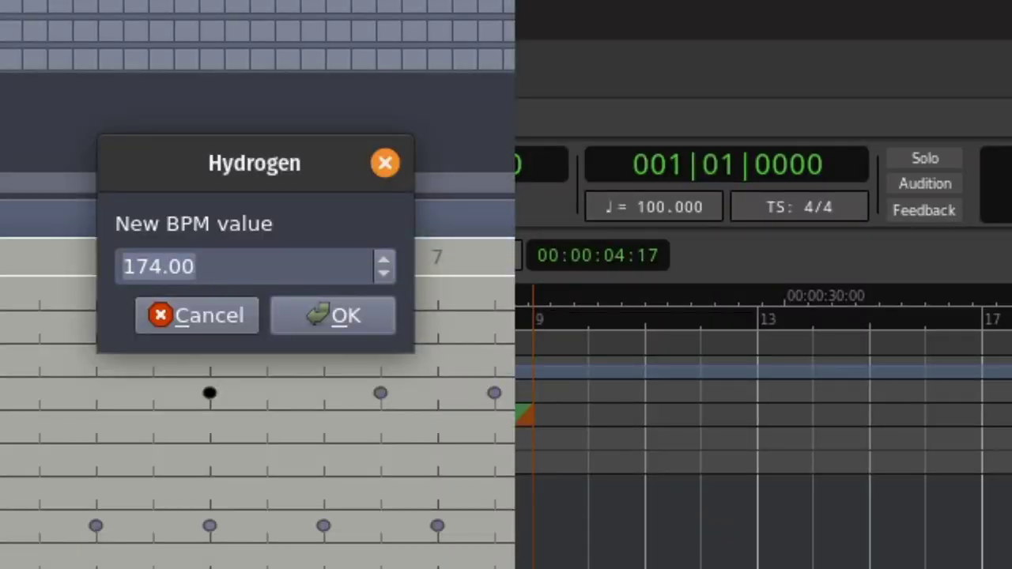
type("200")
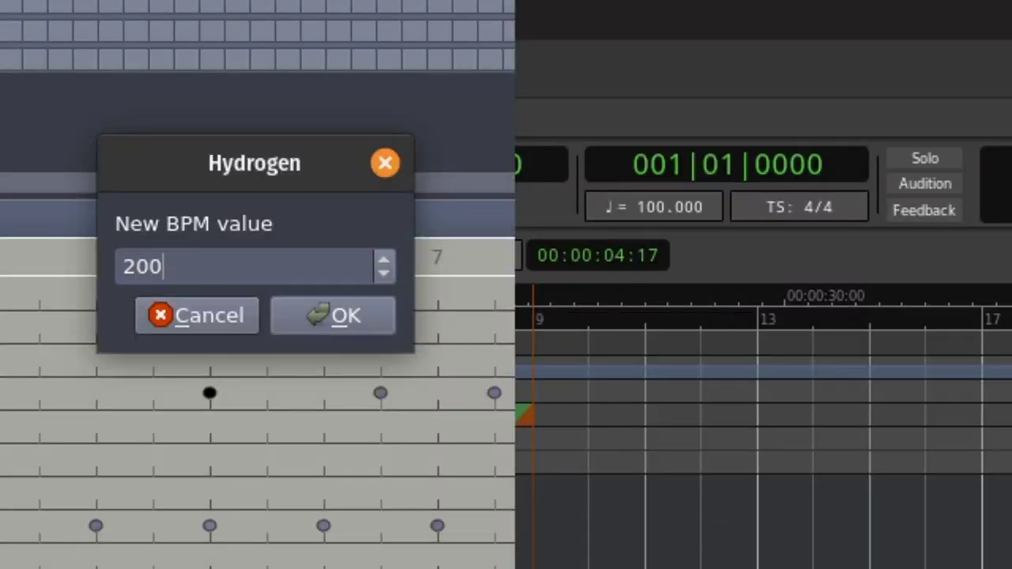
key("Return")
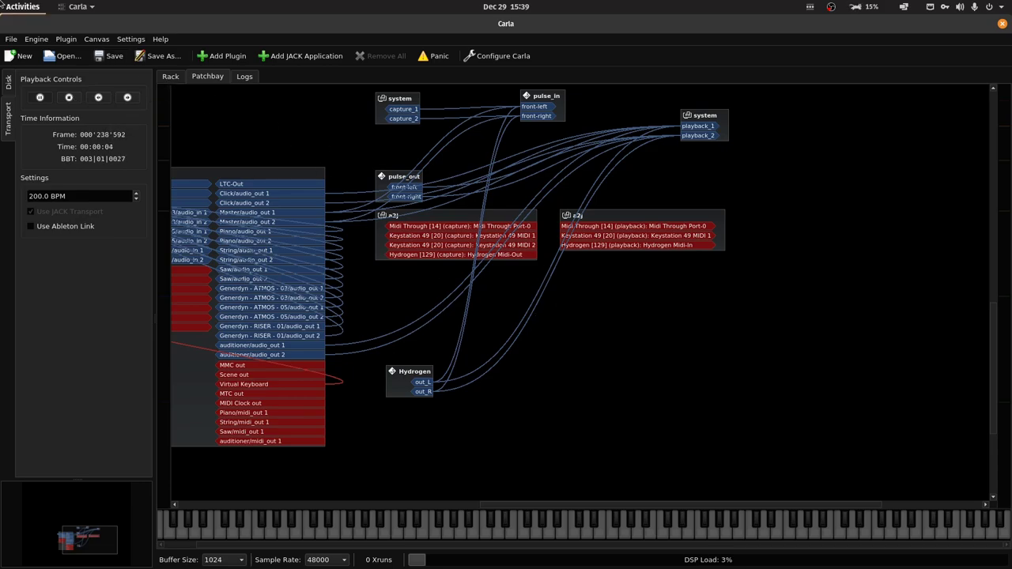
Add a stereo Hydro_Drums audio track and patch Hydrogen's out_L/out_R to its audio_in 1/2
left_click(3, 5)
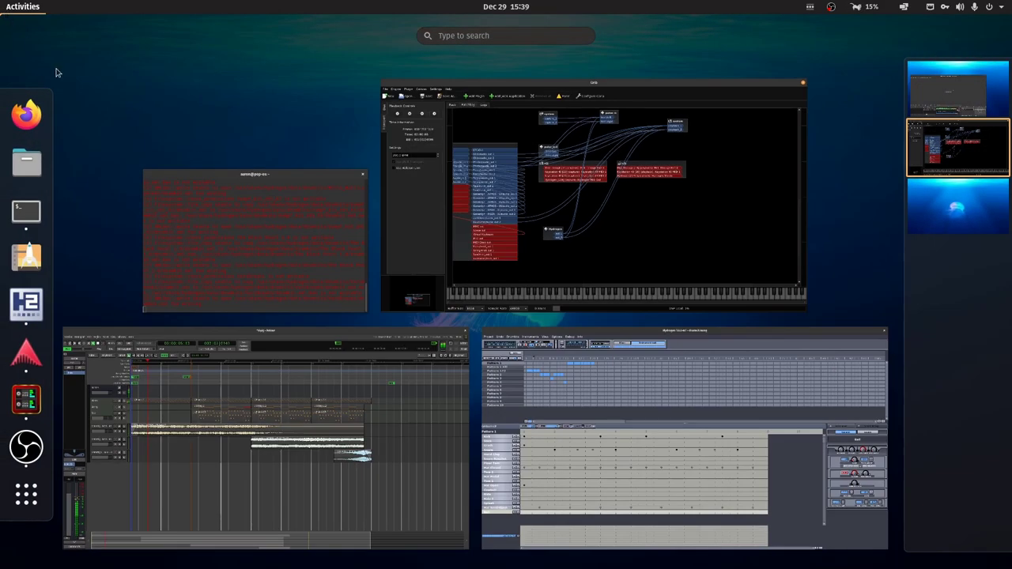
left_click(551, 408)
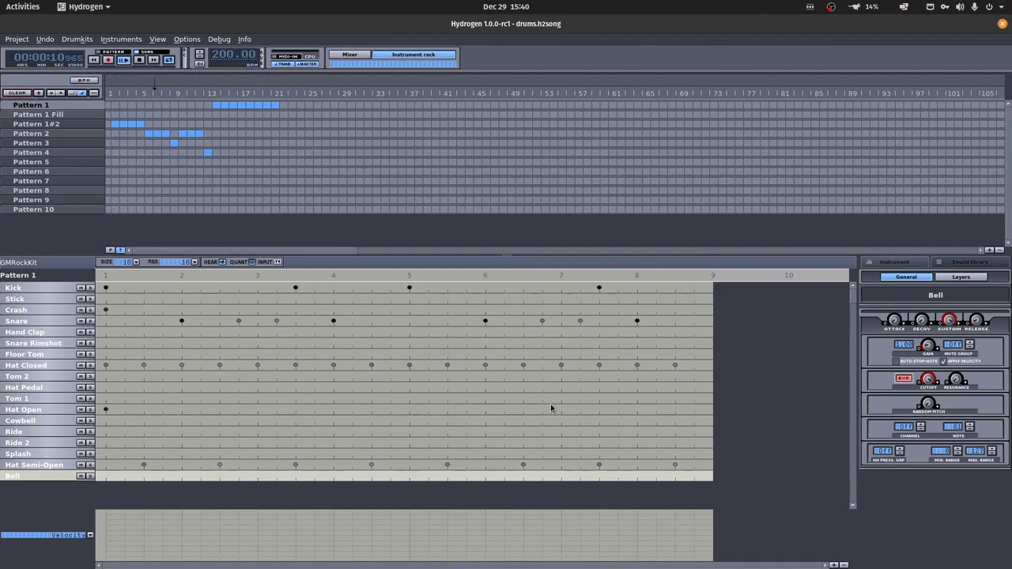
key("BackSpace")
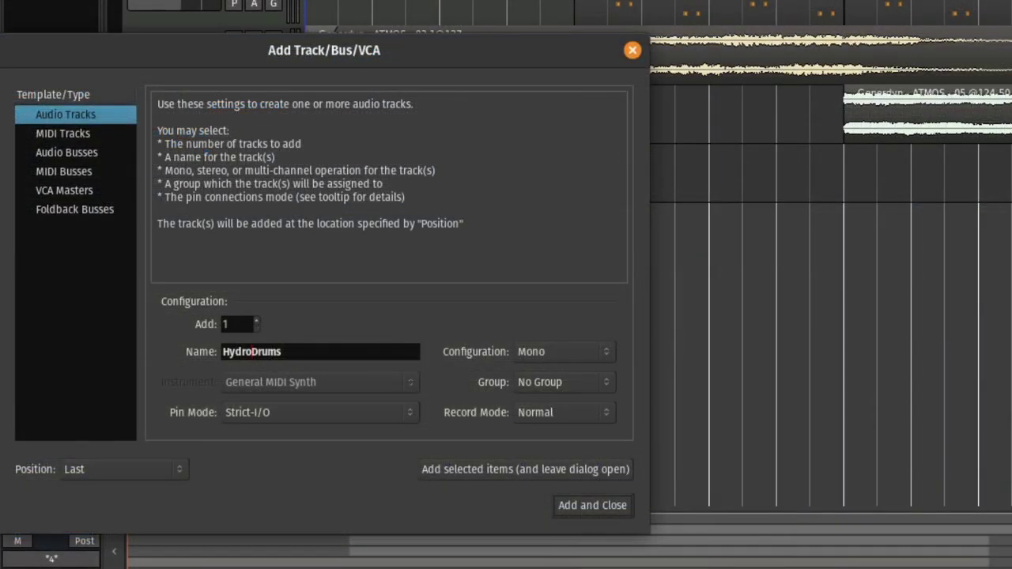
type("_Drums")
left_click(541, 358)
left_click(555, 376)
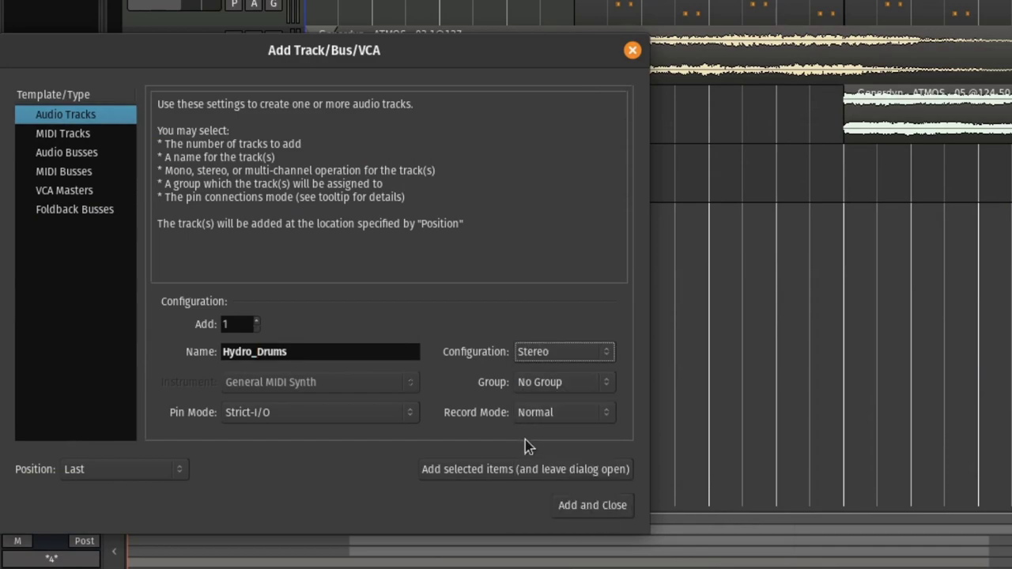
left_click(581, 512)
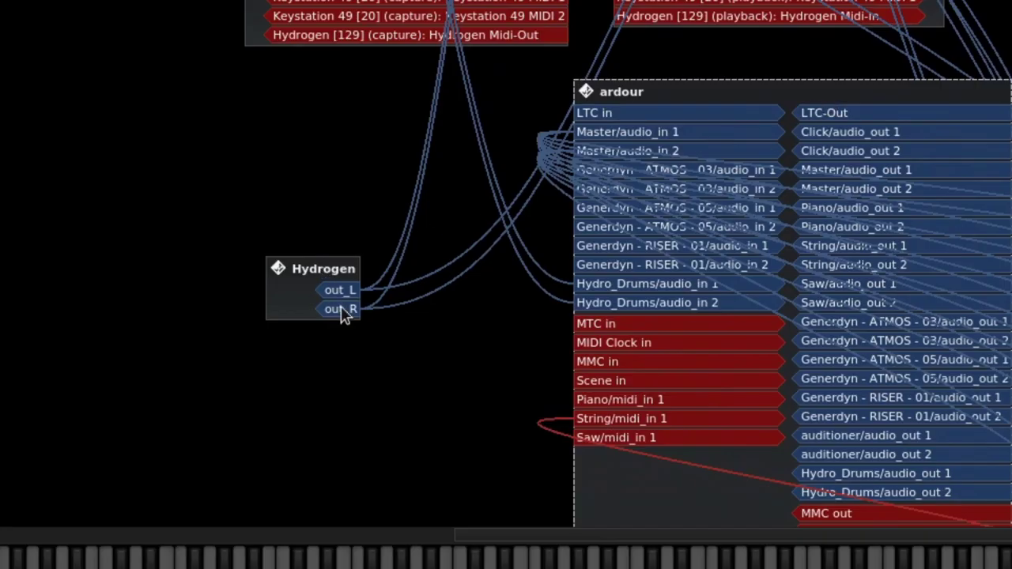
left_click_drag(340, 299, 584, 285)
left_click_drag(342, 309, 564, 293)
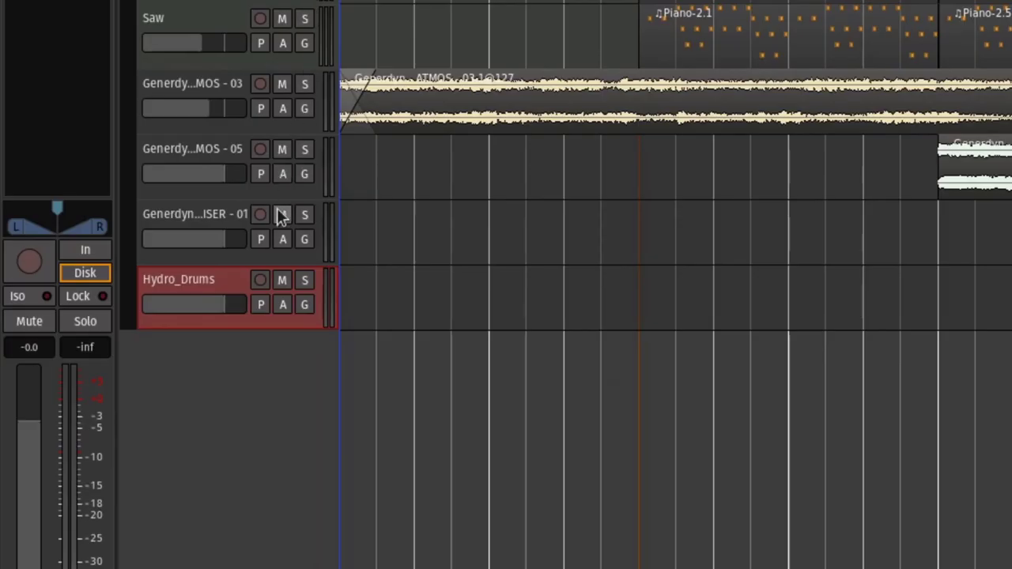
Arm Hydro_Drums, enable global recording, and roll the transport from the playhead
left_click(260, 279)
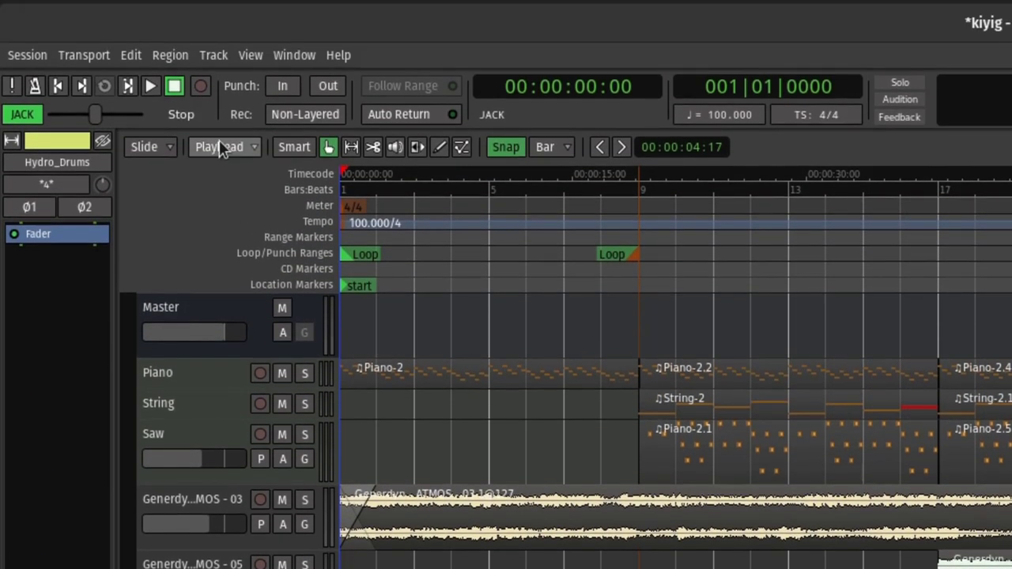
left_click(201, 86)
left_click(151, 87)
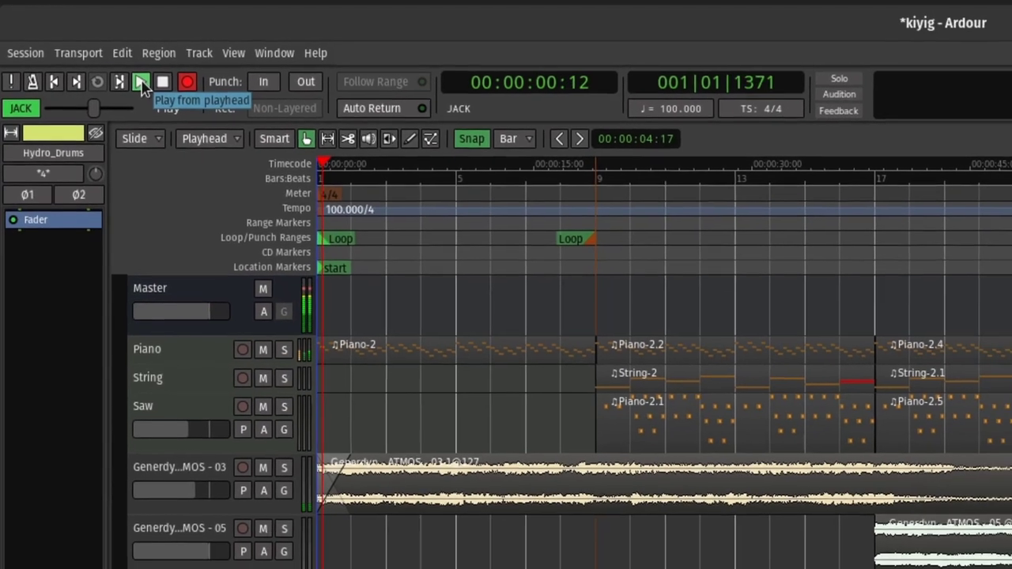